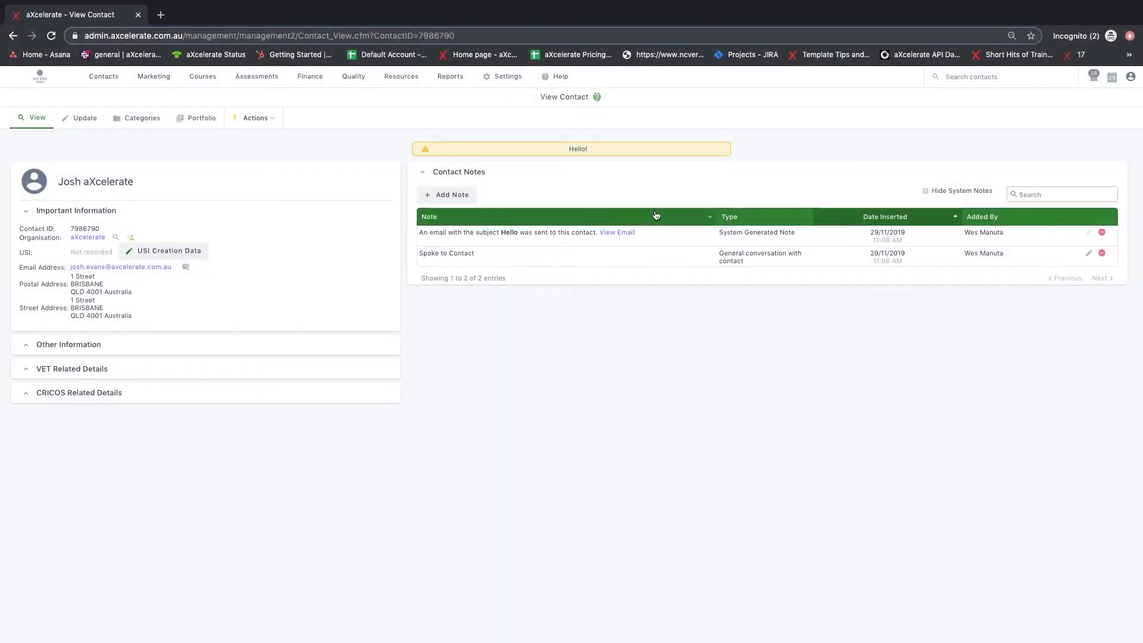
- Start a contact name search for 'josh' in the top-bar Search contacts box
left_click(979, 76)
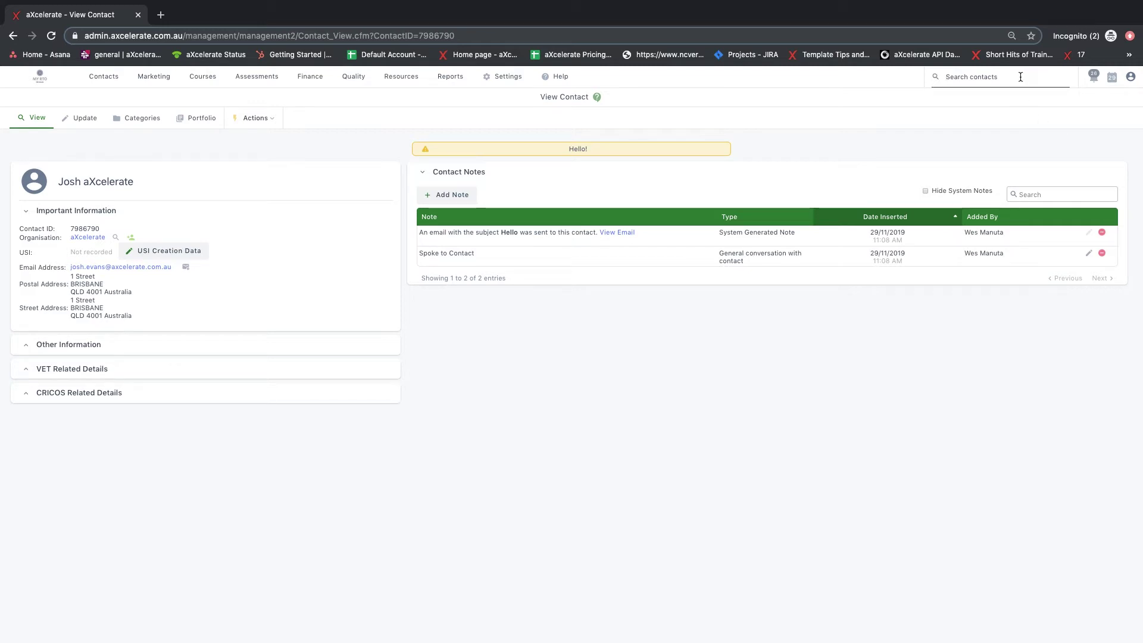
type("josh")
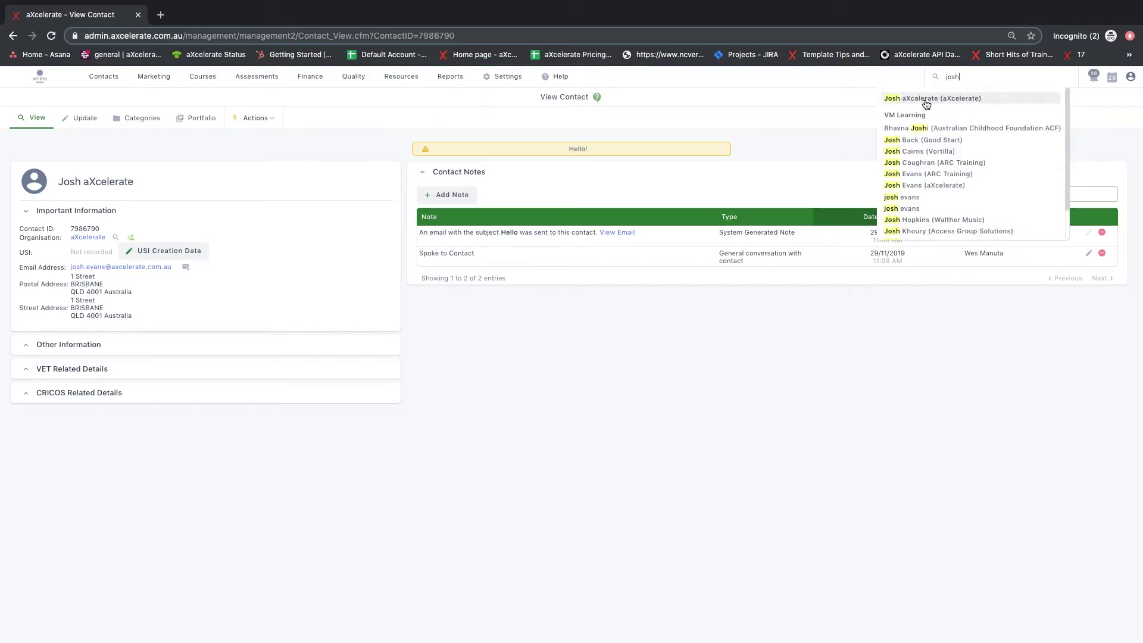
- Reopen 'Josh aXcelerate (aXcelerate)' from the name matches and close its Hello contact message
left_click(961, 100)
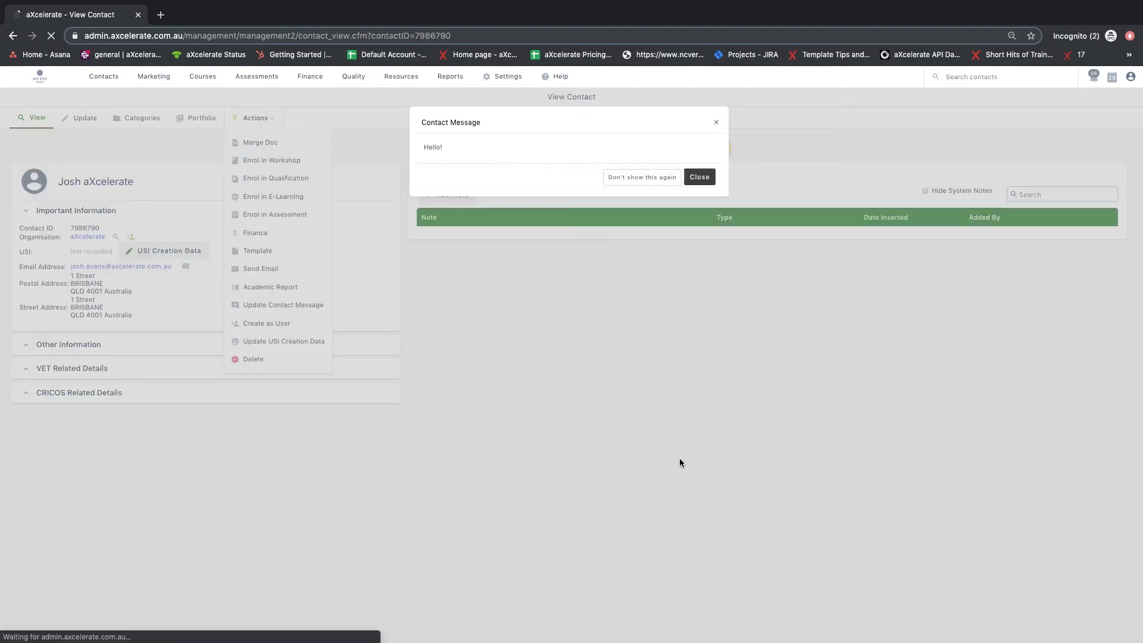
left_click(697, 179)
left_click(686, 182)
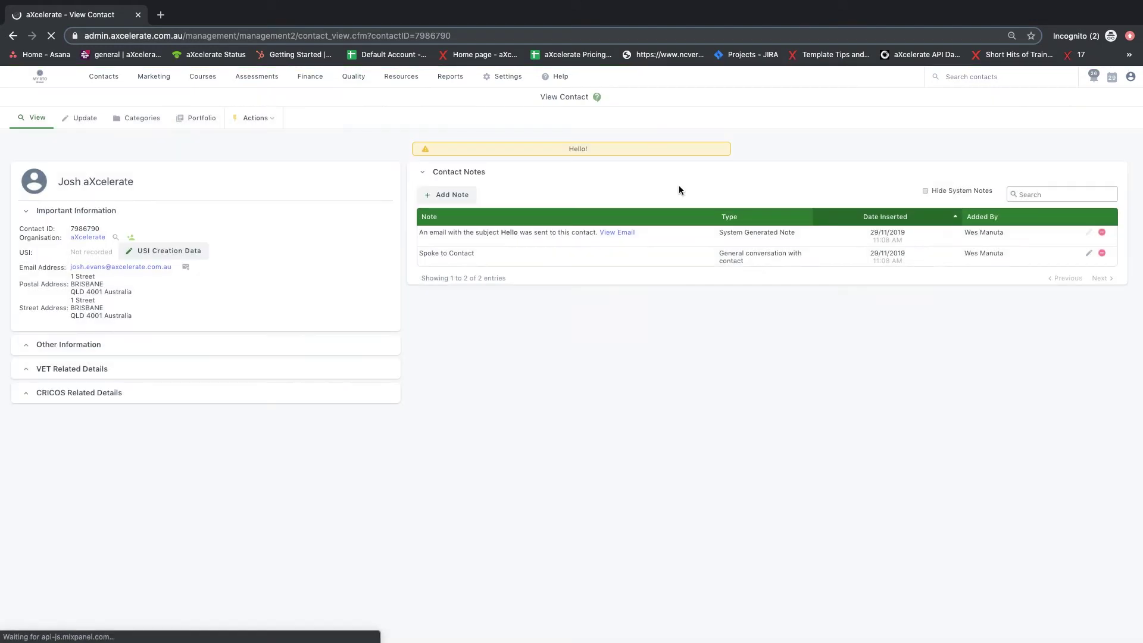
- Search the quick search box by contact ID 7986790 to find Josh aXcelerate
left_click(990, 82)
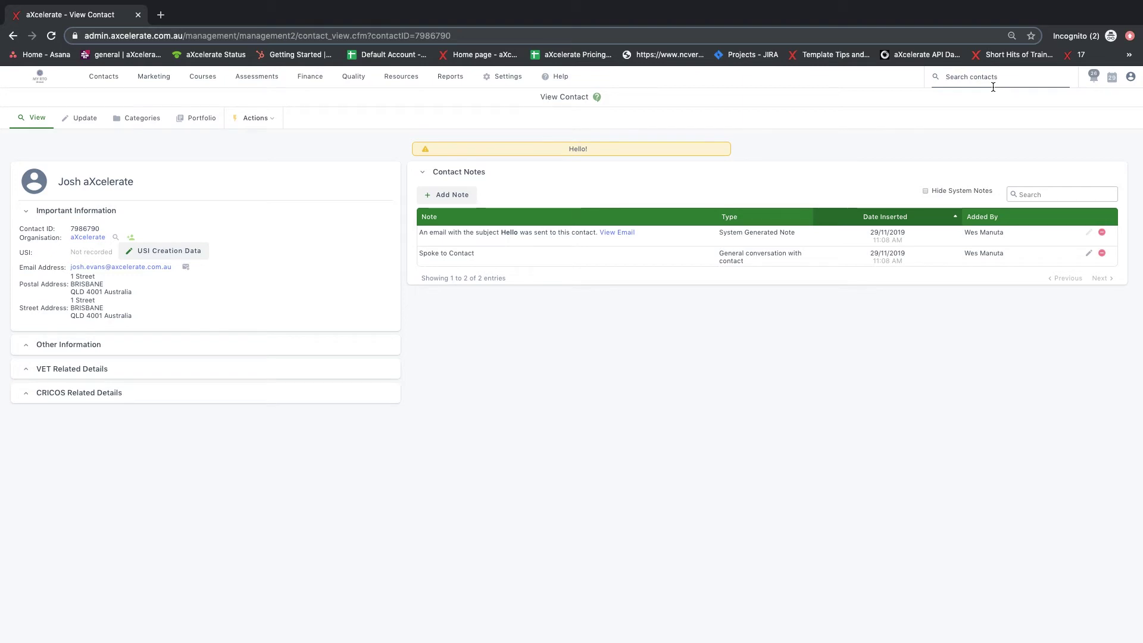
type("7986")
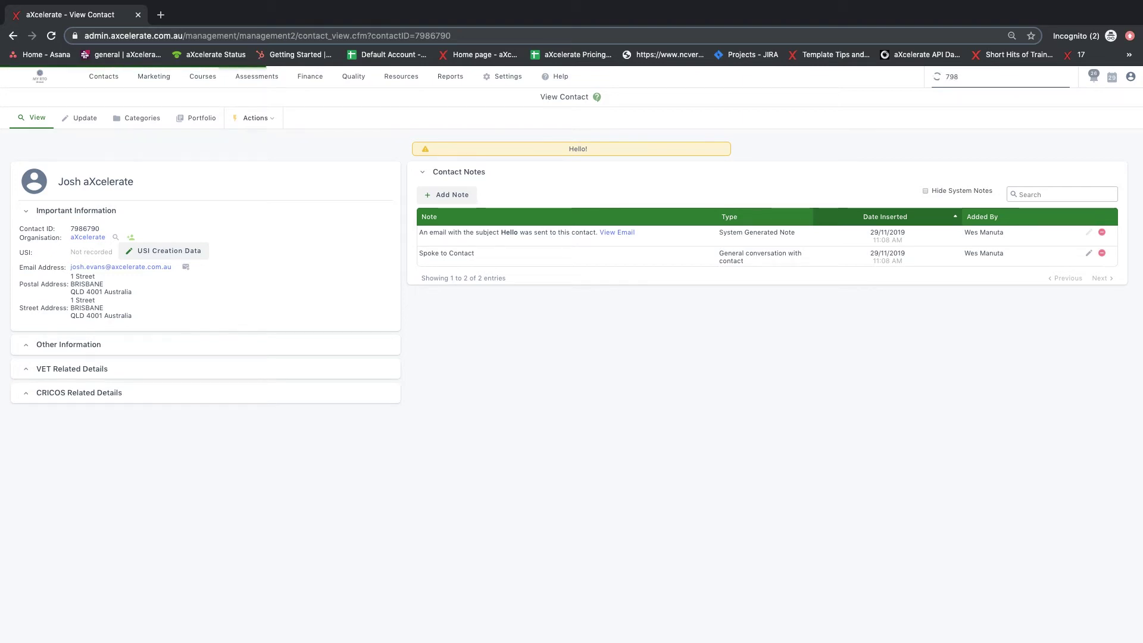
type("790")
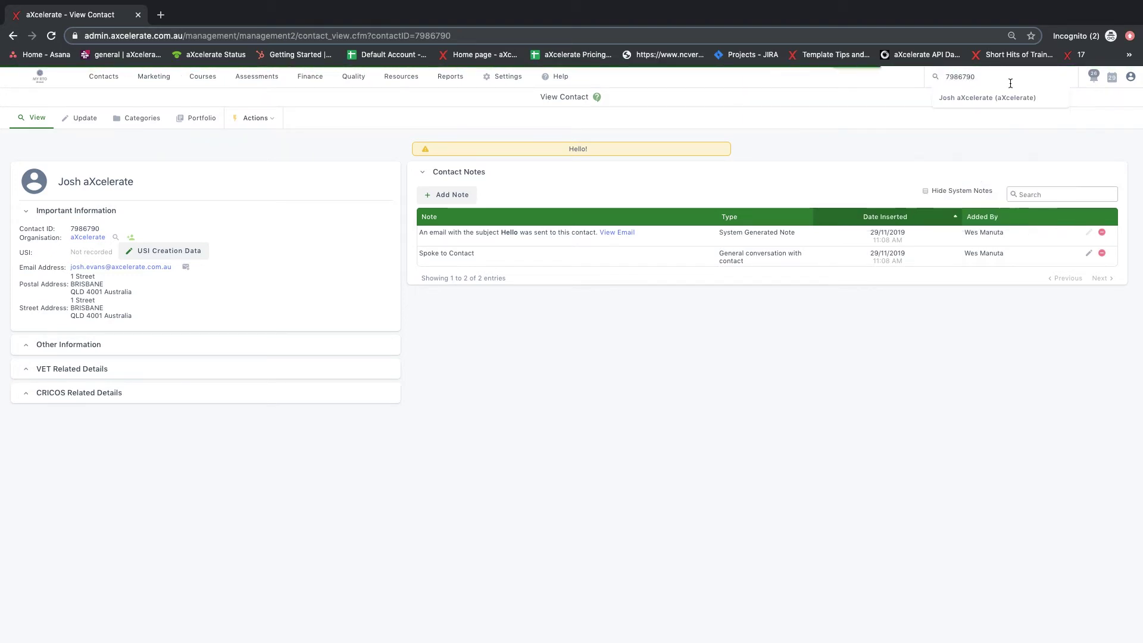
mouse_move(103, 76)
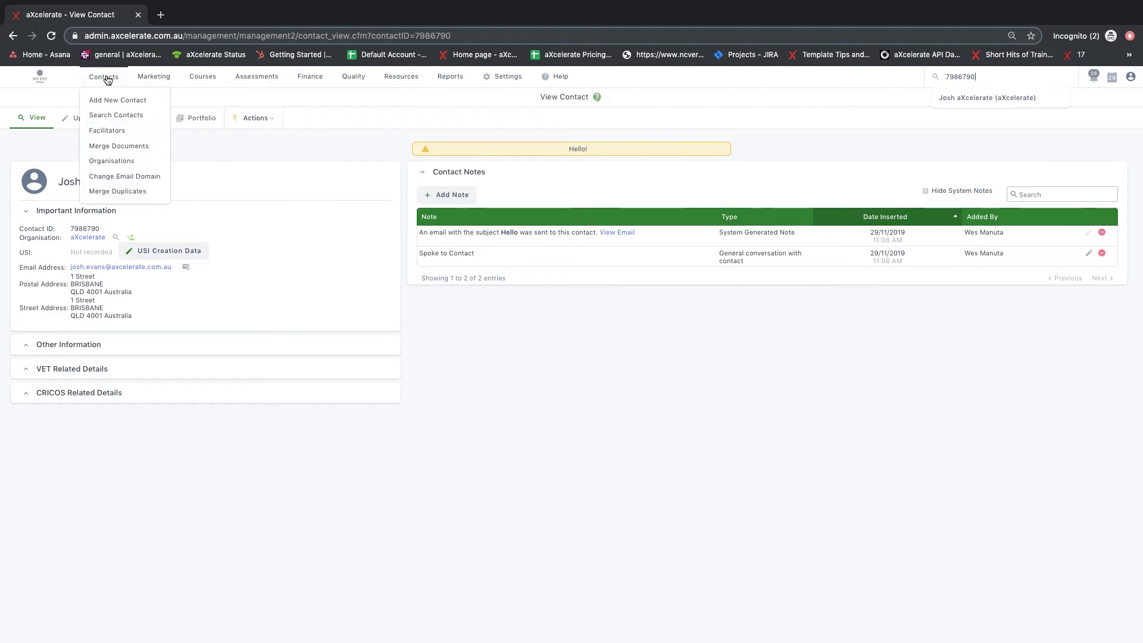
- Open Search Contacts, view the Qualification search, then return to Contact Details
left_click(115, 116)
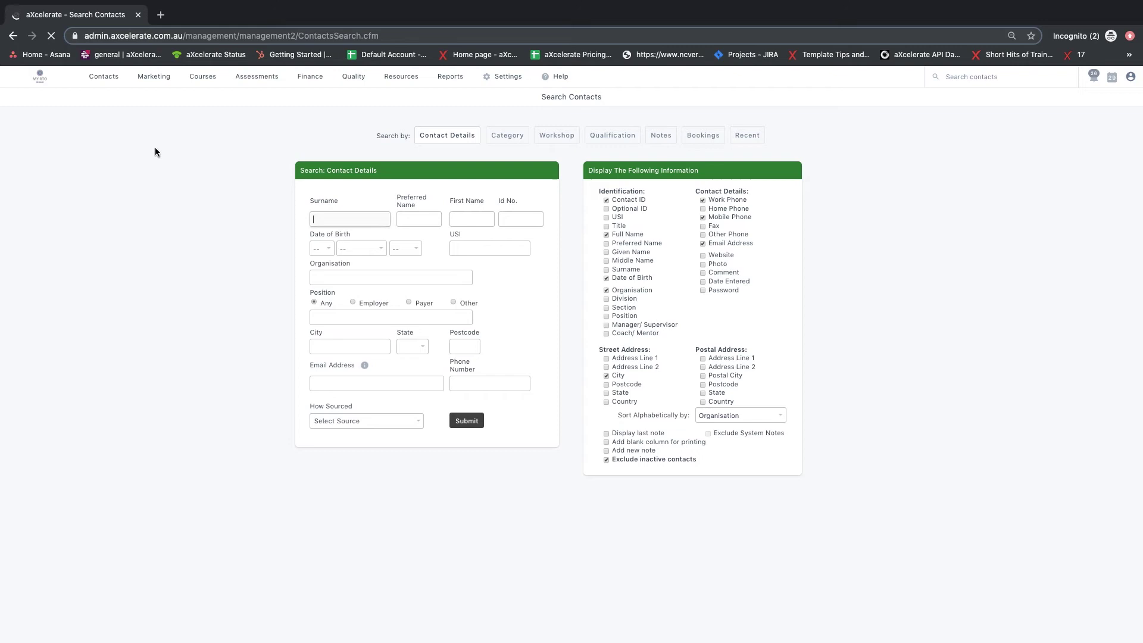
left_click(335, 216)
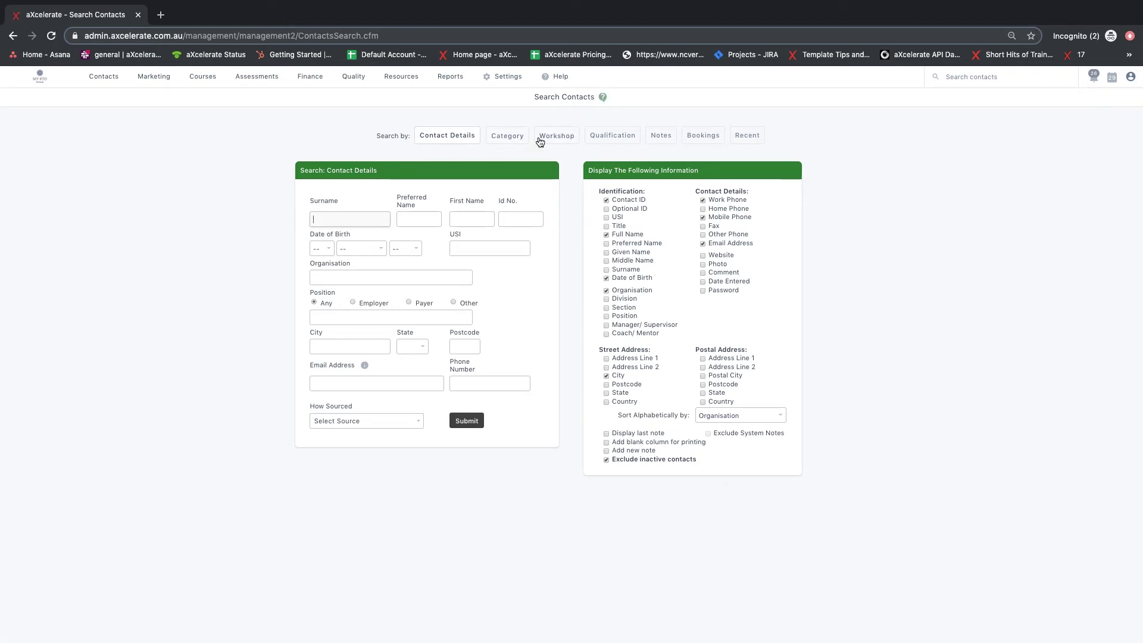
left_click(615, 138)
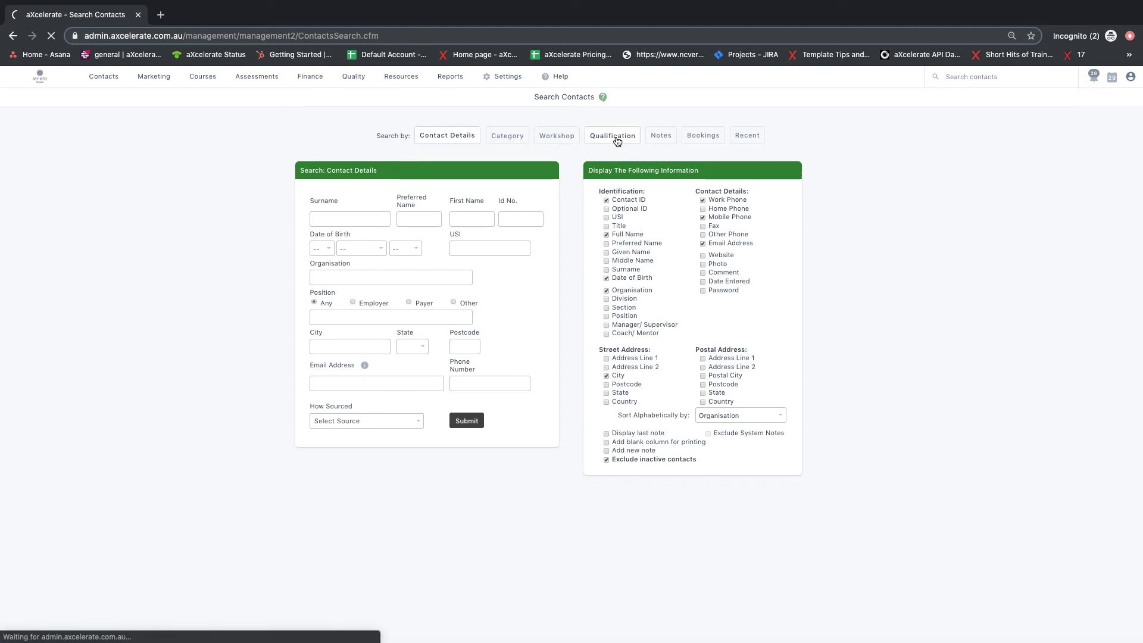
left_click(435, 141)
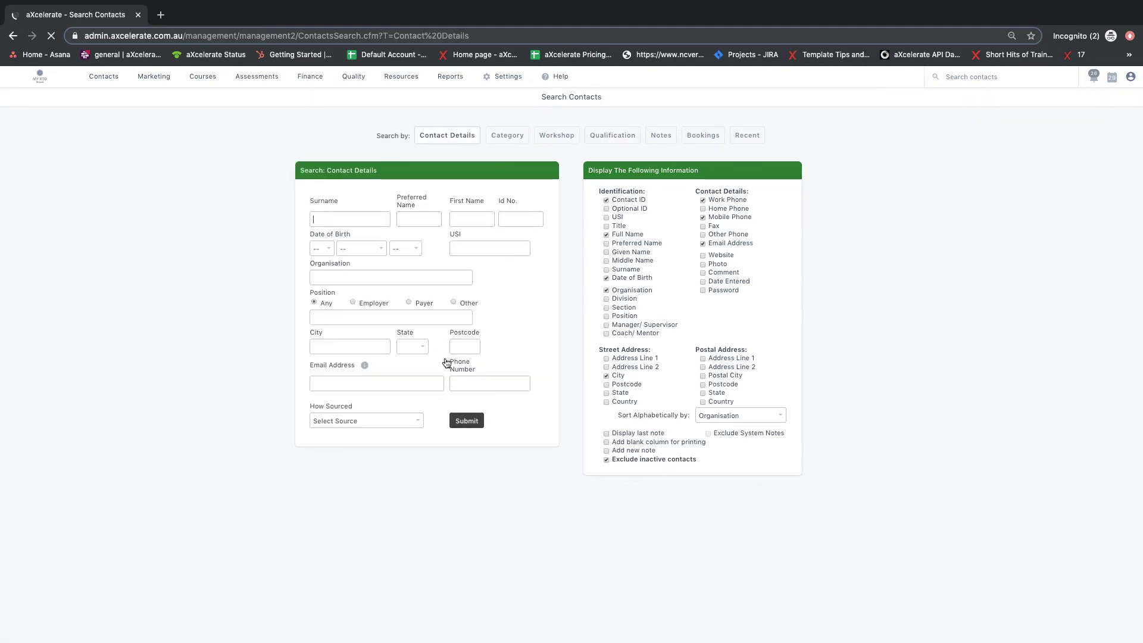
left_click(474, 420)
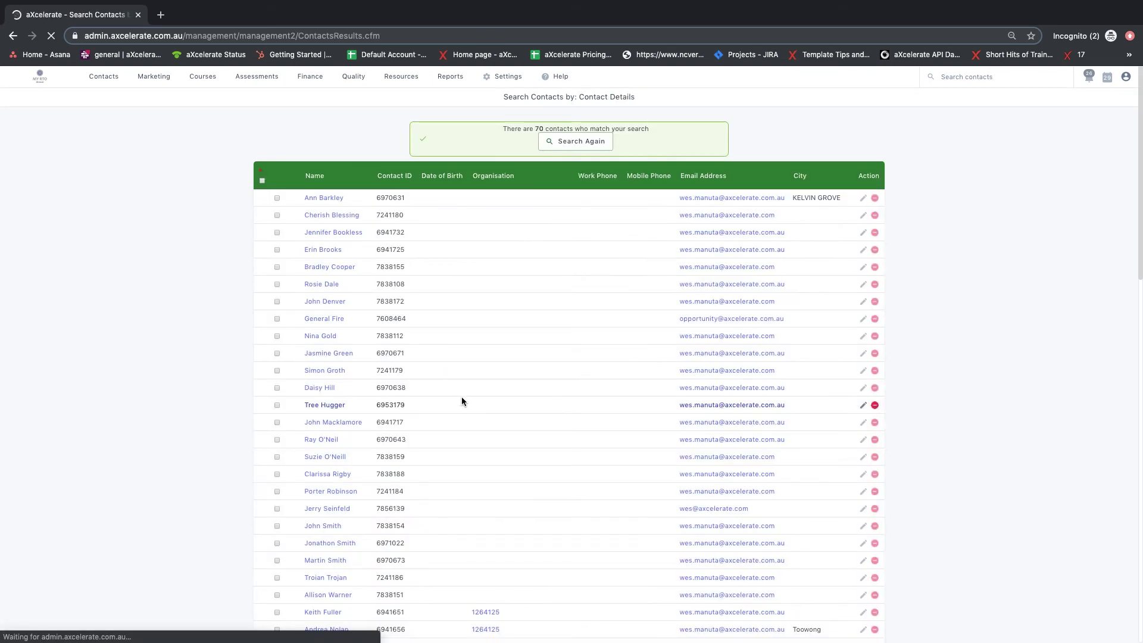
left_click(328, 338)
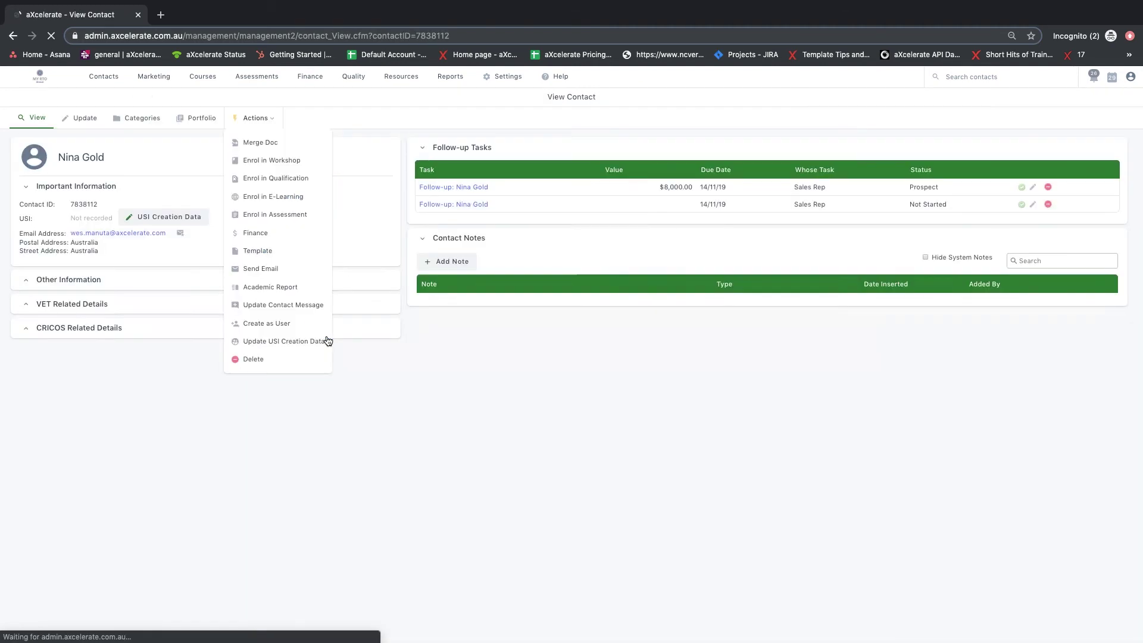